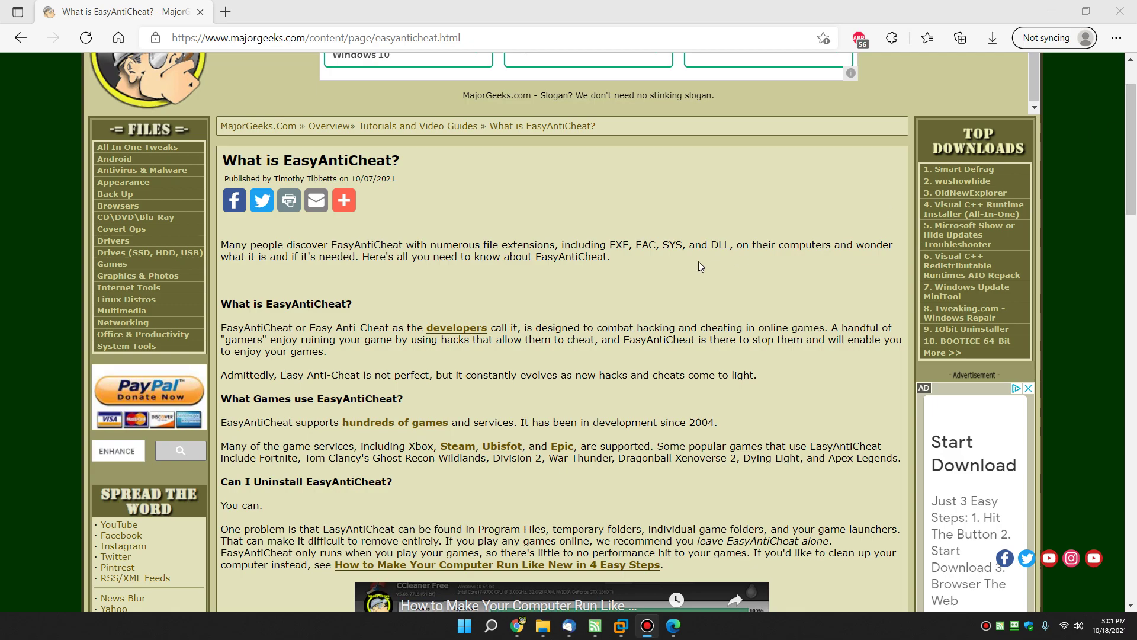
# Step: Scroll the MajorGeeks article down to the 'Can I Uninstall EasyAntiCheat?' section
pyautogui.scroll(-1, 702, 250)
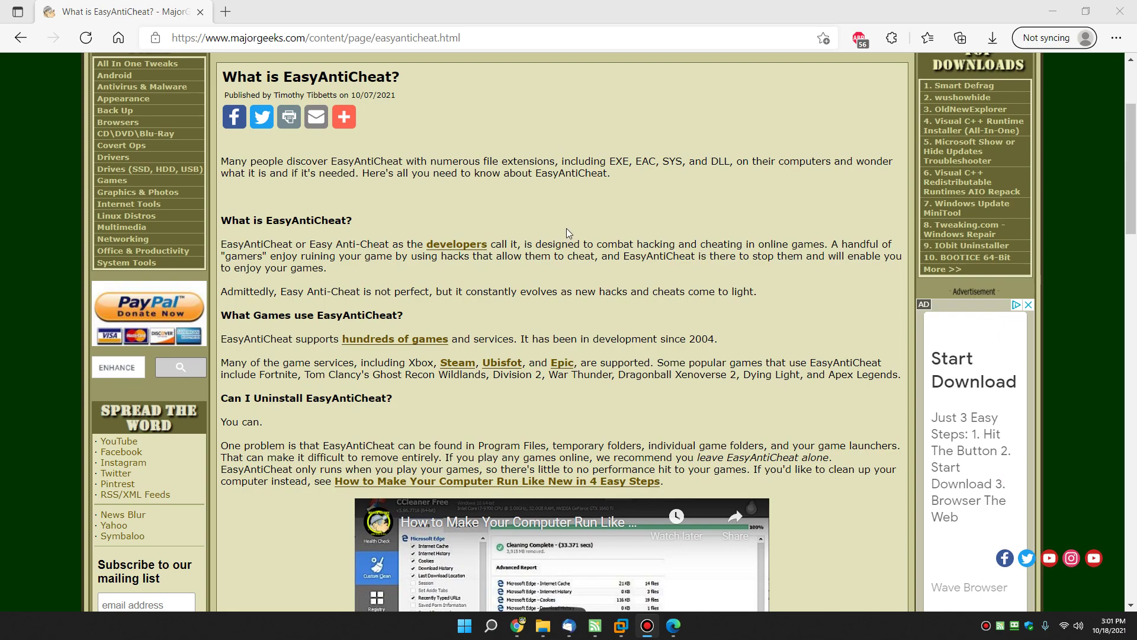
pyautogui.click(644, 237)
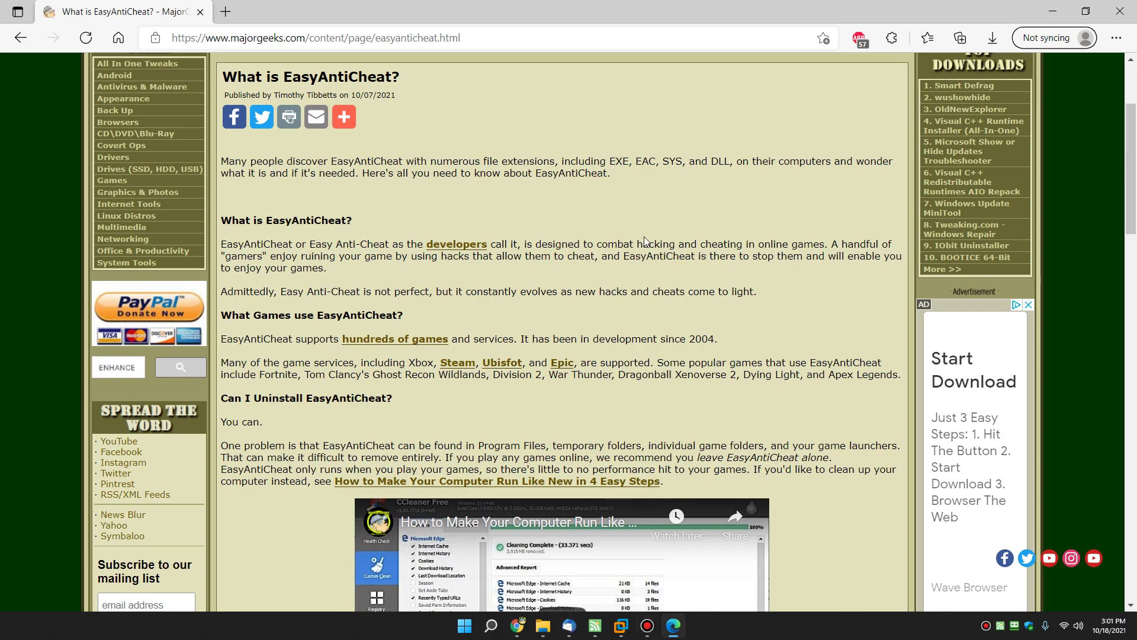
pyautogui.scroll(-1, 642, 233)
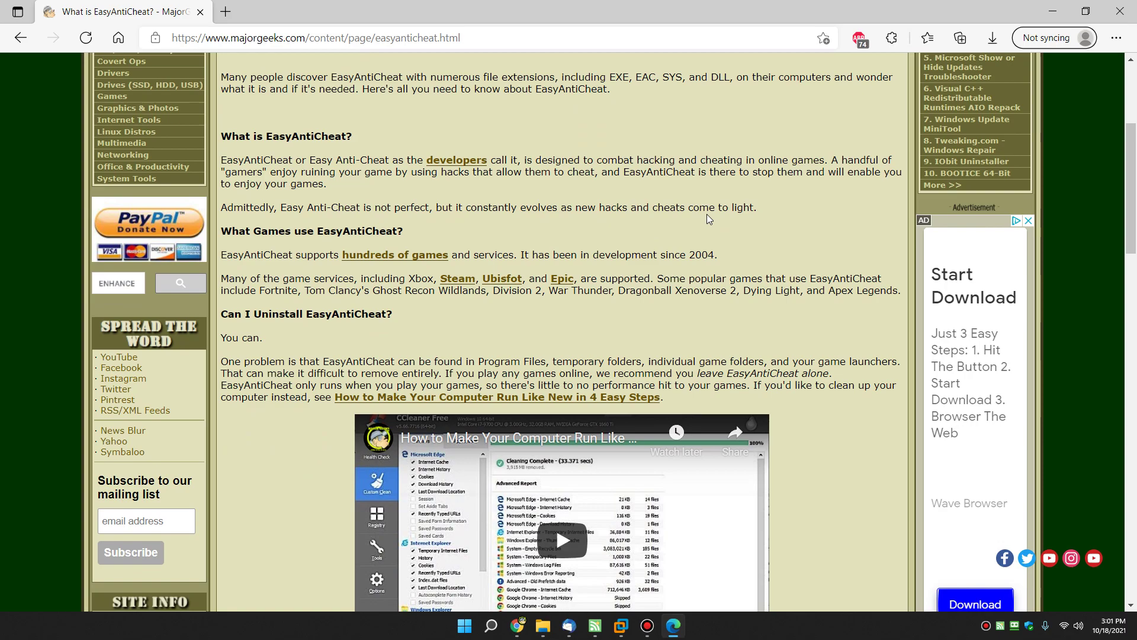
pyautogui.scroll(-1, 750, 210)
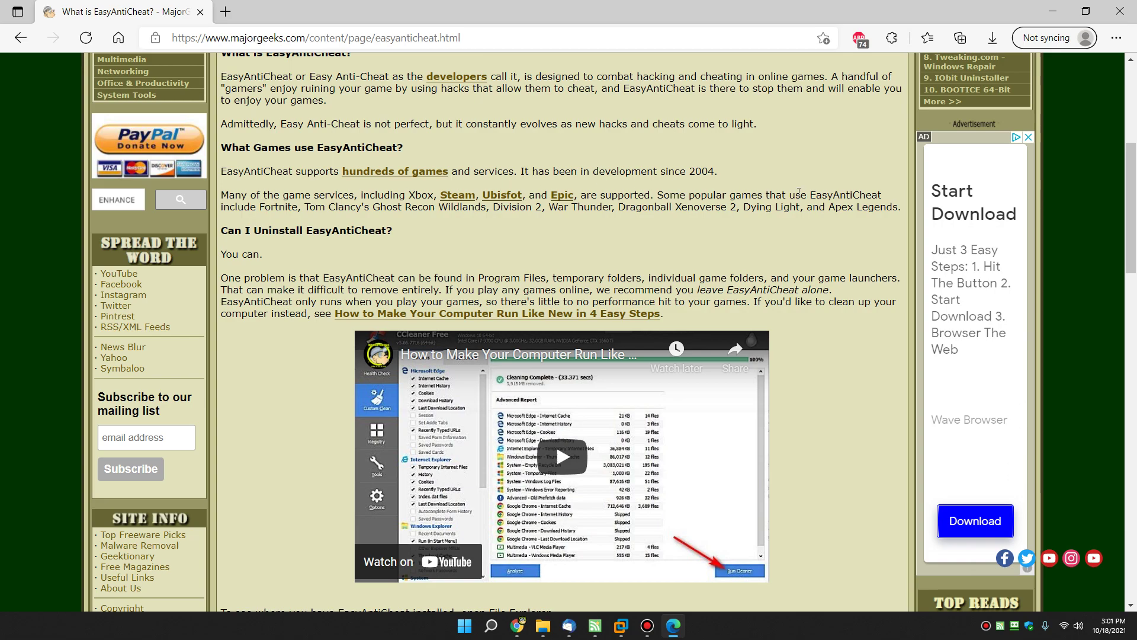
# Step: Scroll further down until the File Explorer screenshot of EasyAntiCheat search results is fully visible
pyautogui.scroll(-3, 792, 198)
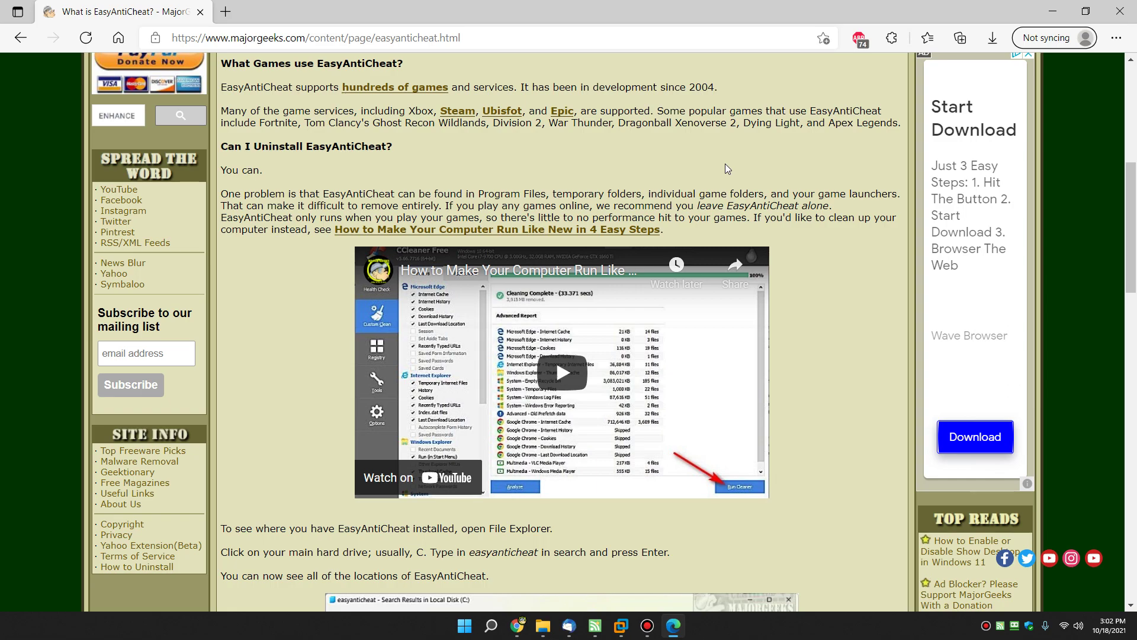
pyautogui.scroll(-1, 748, 171)
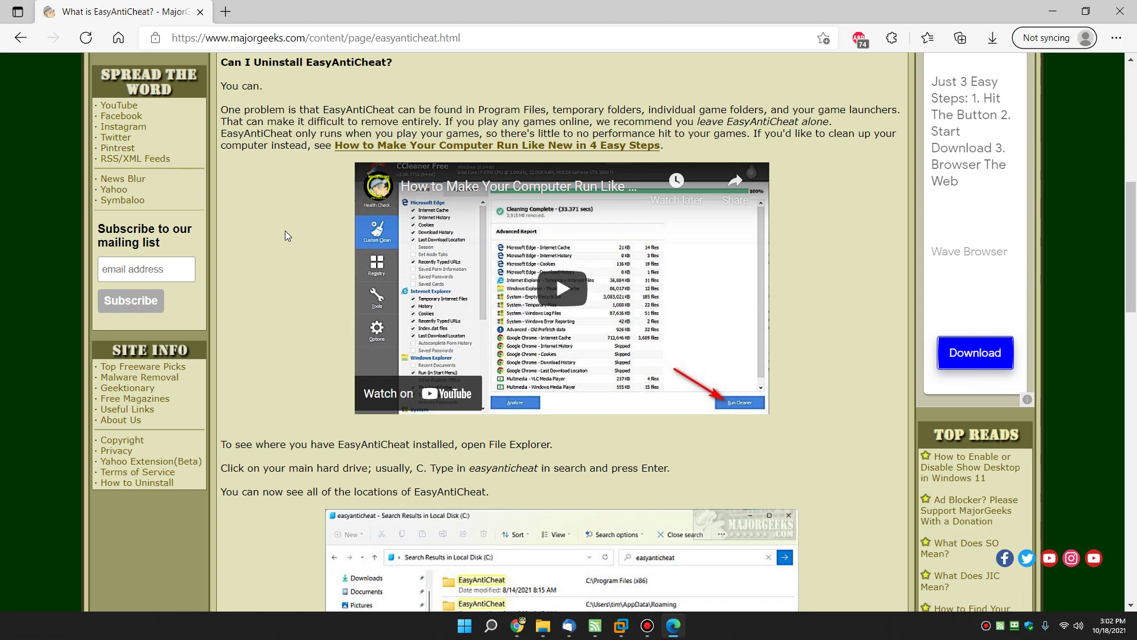
pyautogui.scroll(-3, 316, 225)
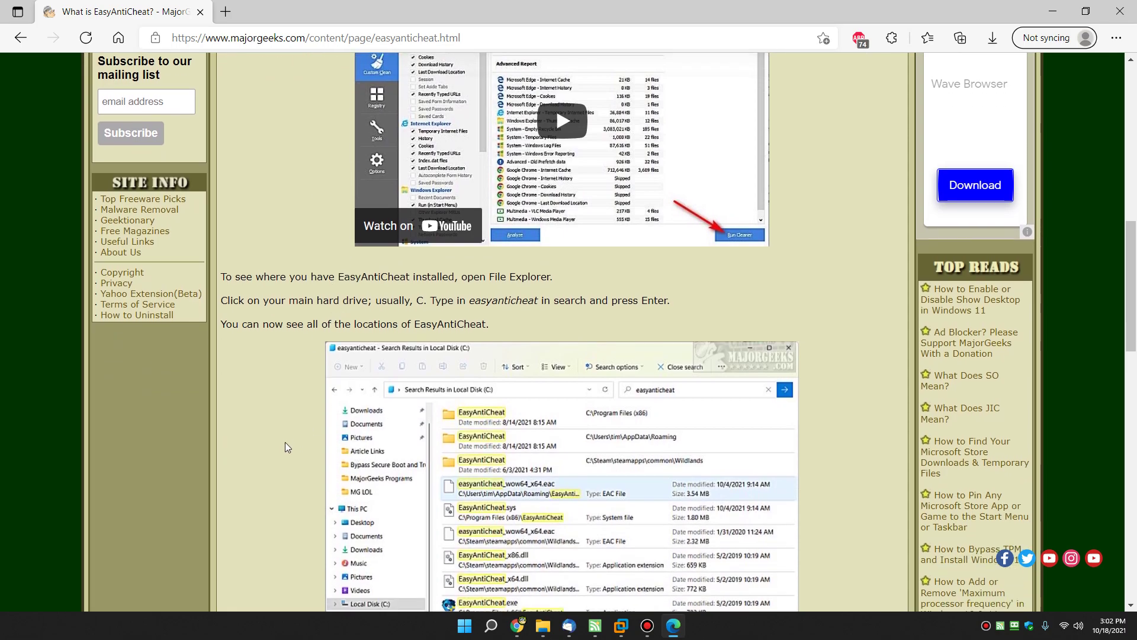
pyautogui.scroll(-1, 300, 479)
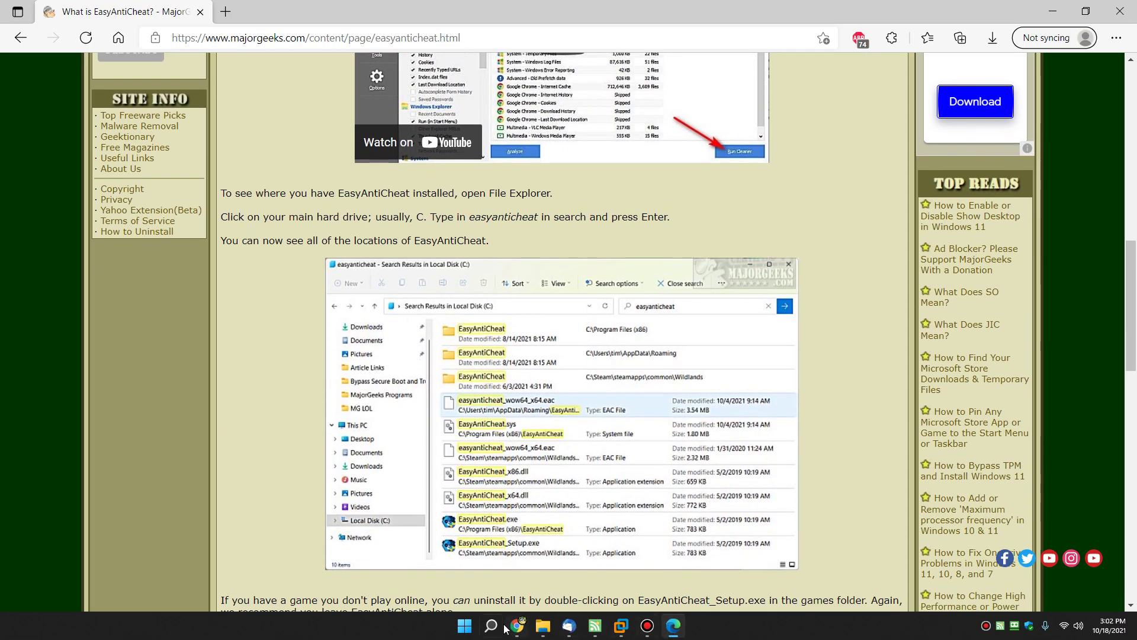
# Step: Open File Explorer and browse from Bandicam up to Local Disk (C:)
pyautogui.click(543, 626)
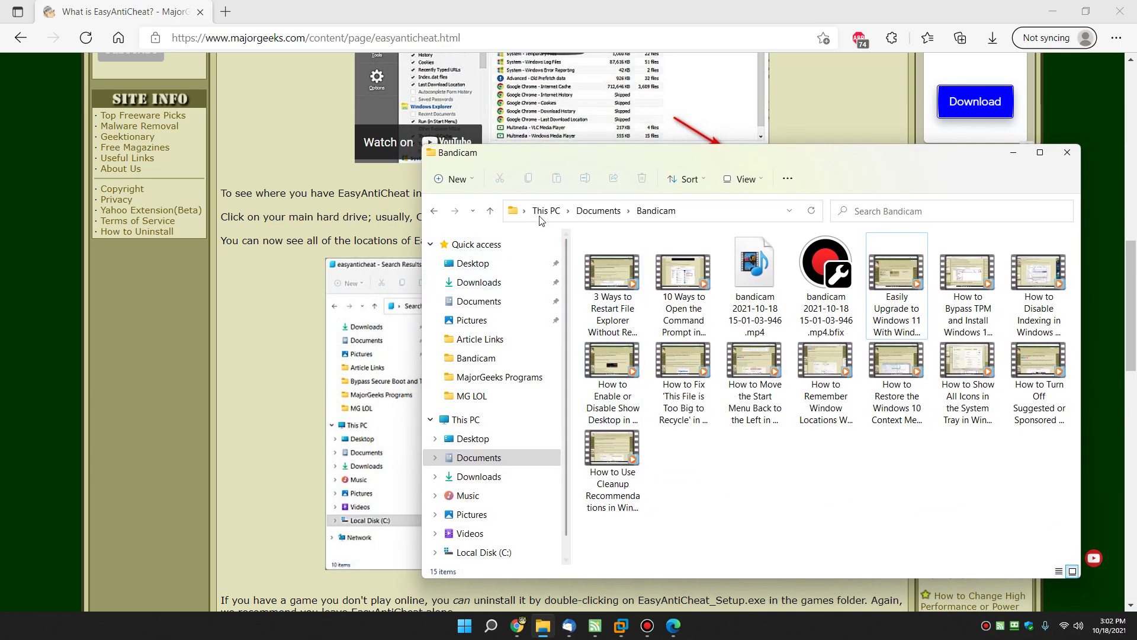
pyautogui.click(434, 211)
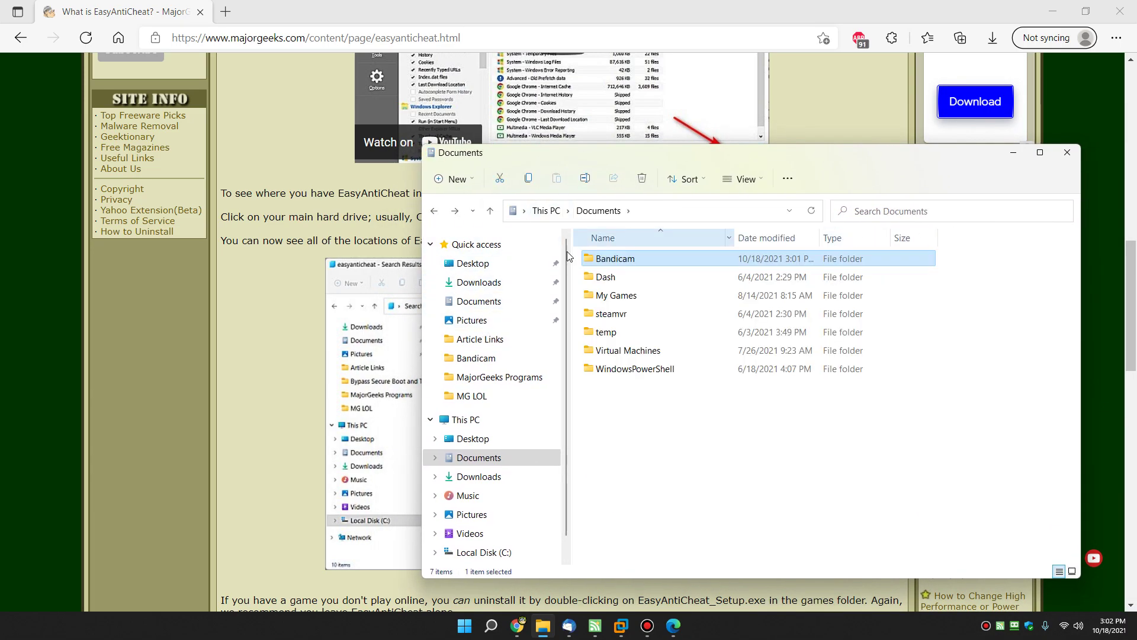
pyautogui.click(482, 552)
pyautogui.scroll(-1, 477, 492)
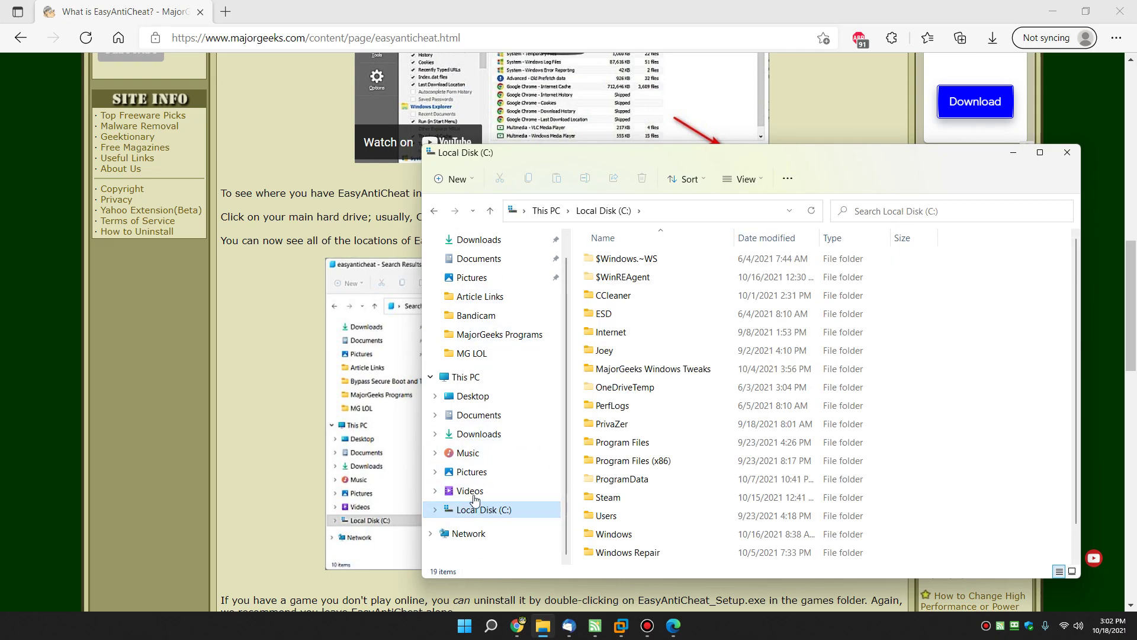
# Step: Search Local Disk (C:) for 'easyanticheat', correcting the mistyped 'easyanyicheat' term
pyautogui.click(909, 210)
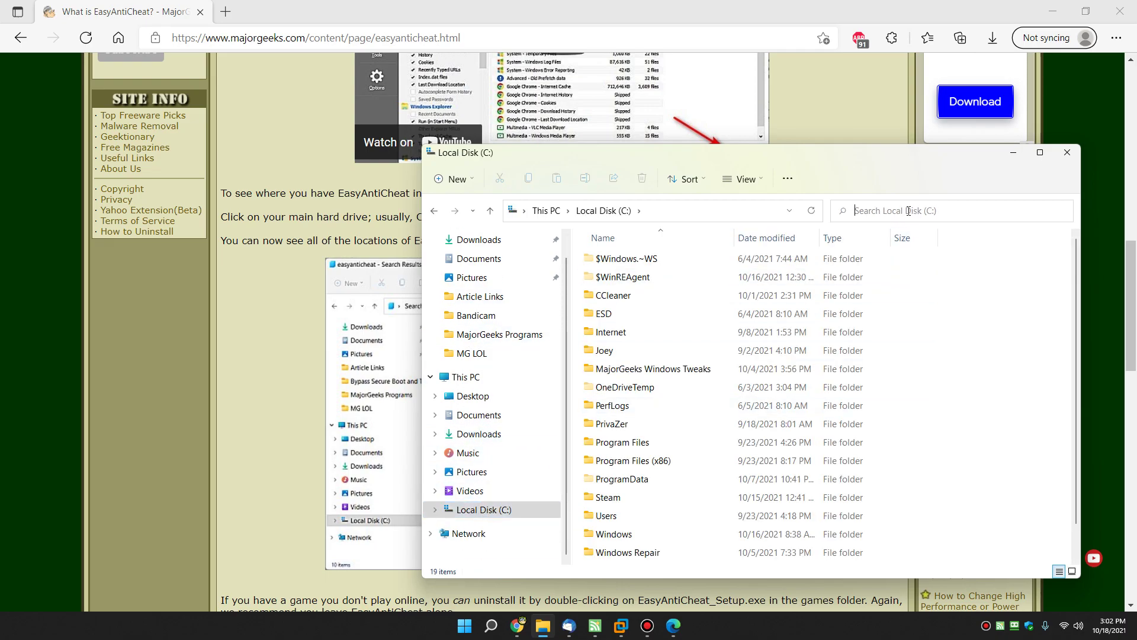
pyautogui.write('easyany')
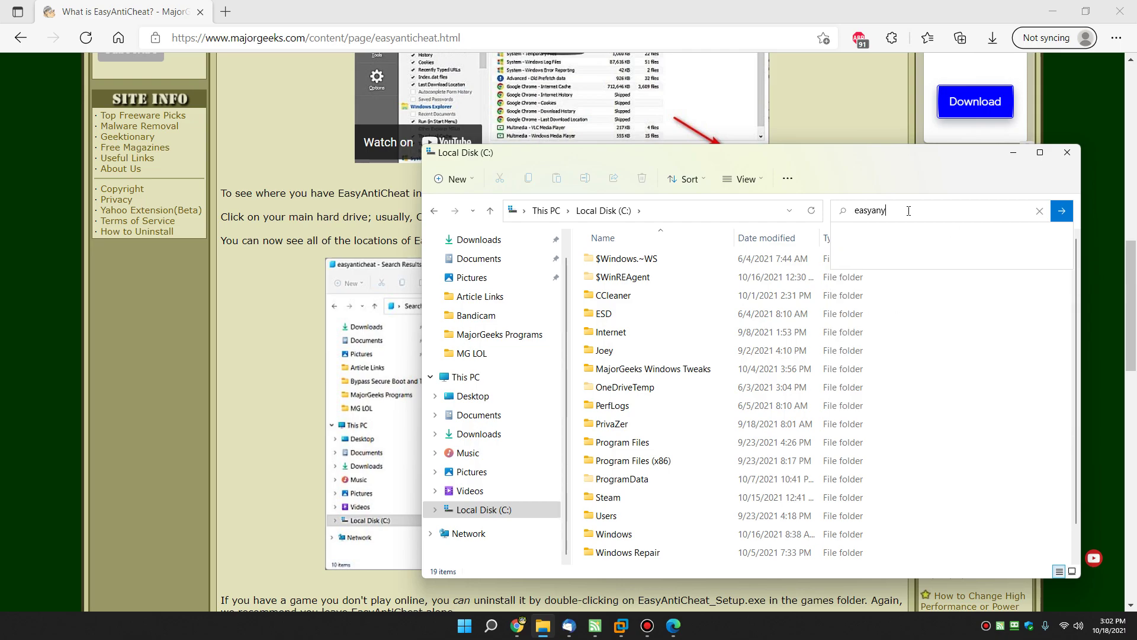
pyautogui.write('icheat')
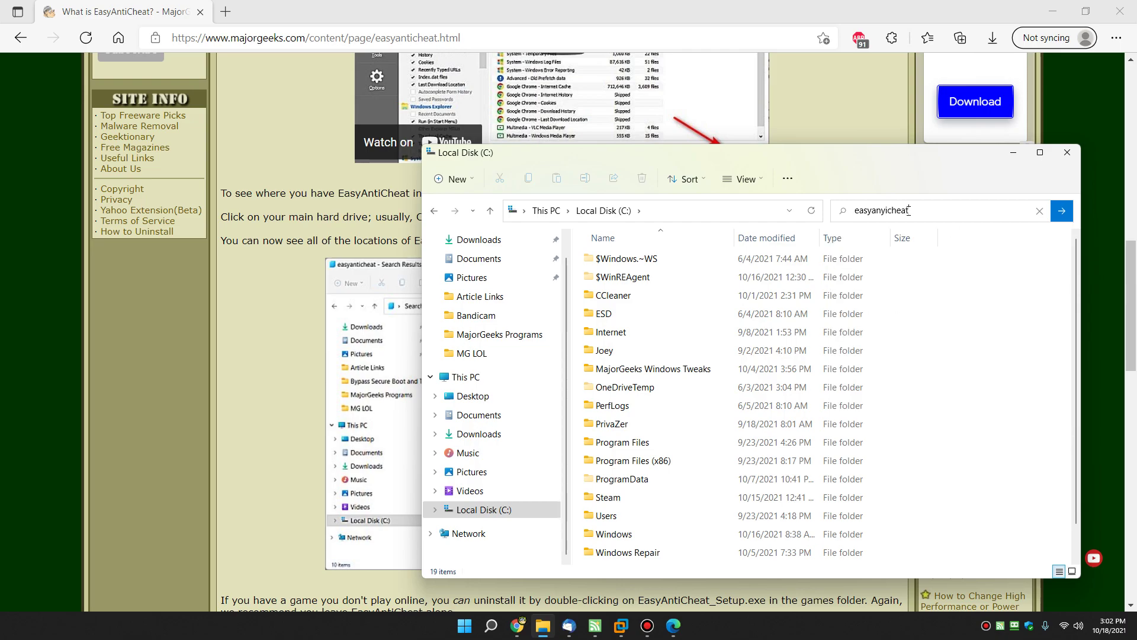
pyautogui.click(1062, 210)
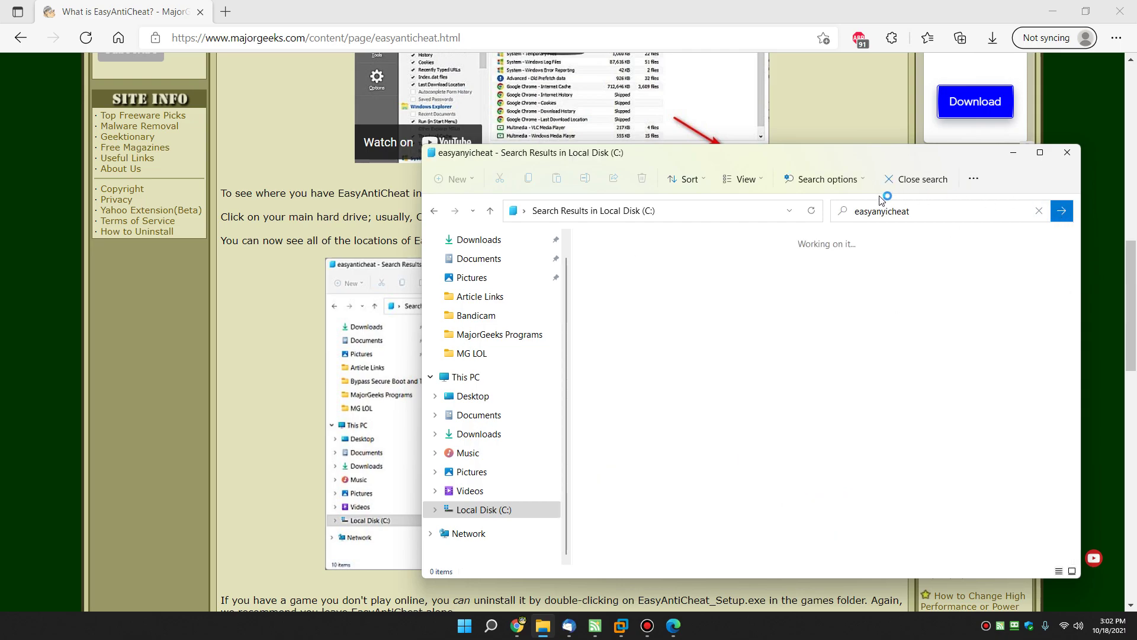
pyautogui.click(885, 217)
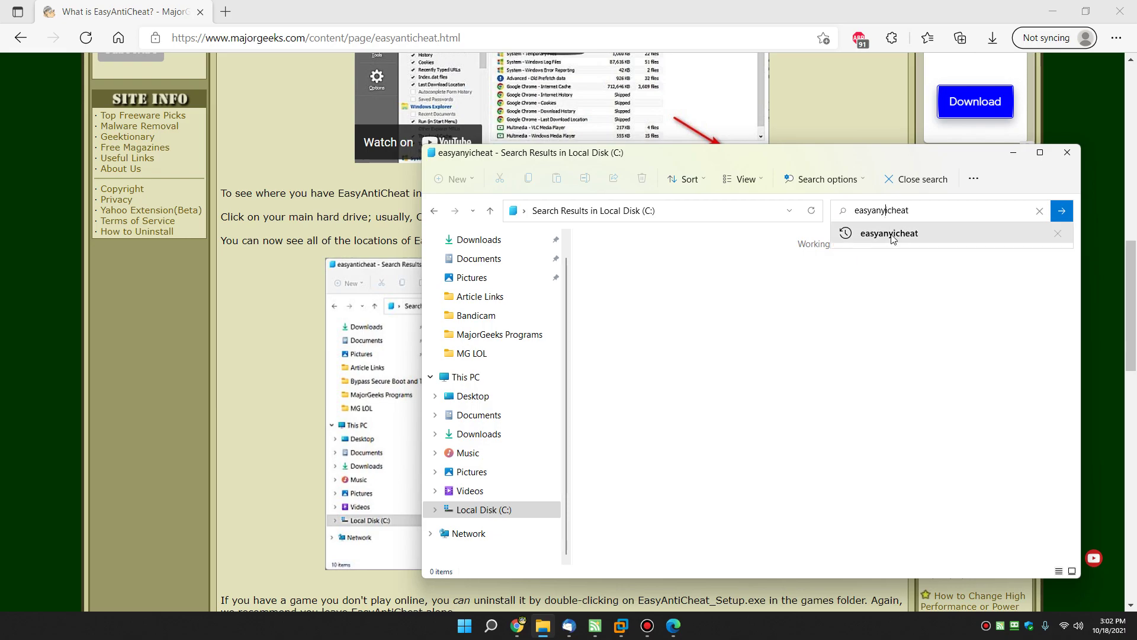
pyautogui.press('BackSpace')
pyautogui.write('t')
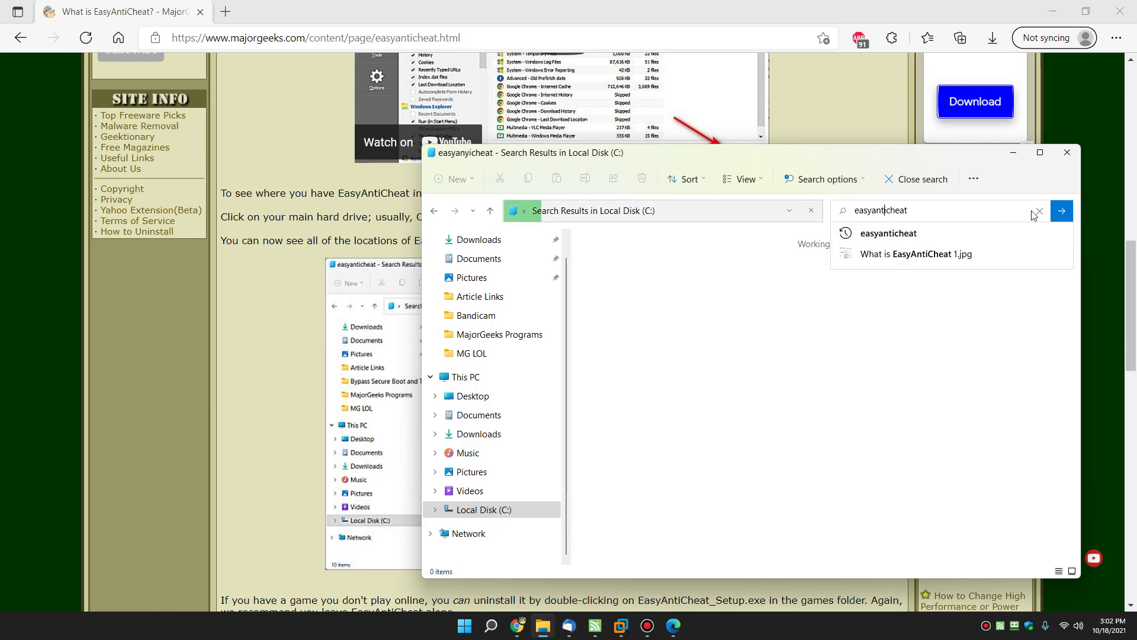
pyautogui.click(1062, 211)
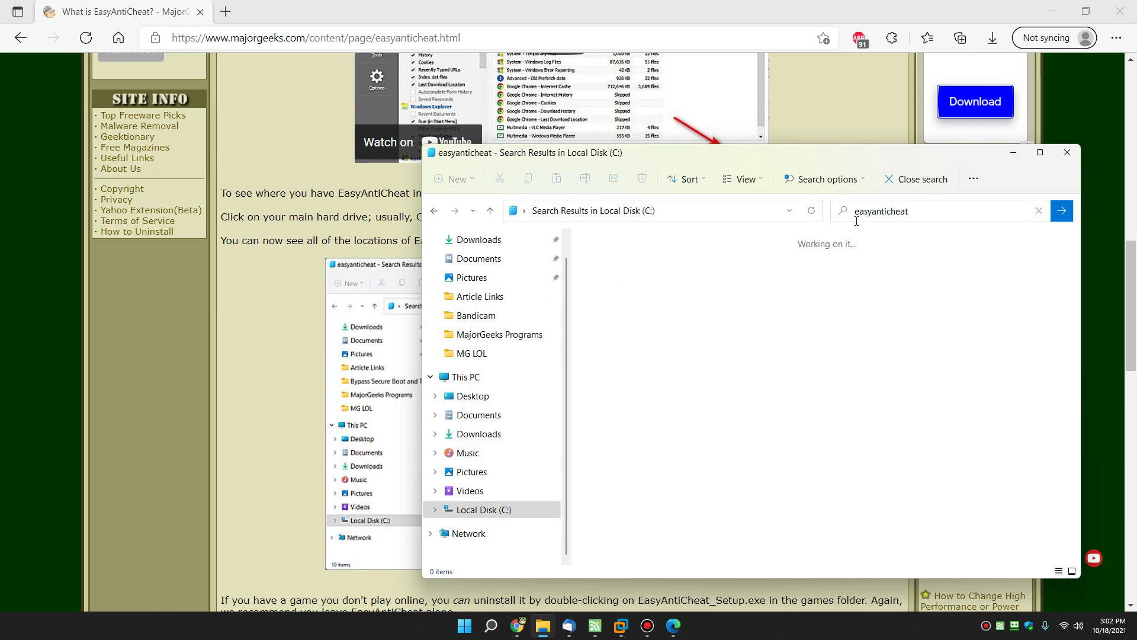
pyautogui.click(231, 367)
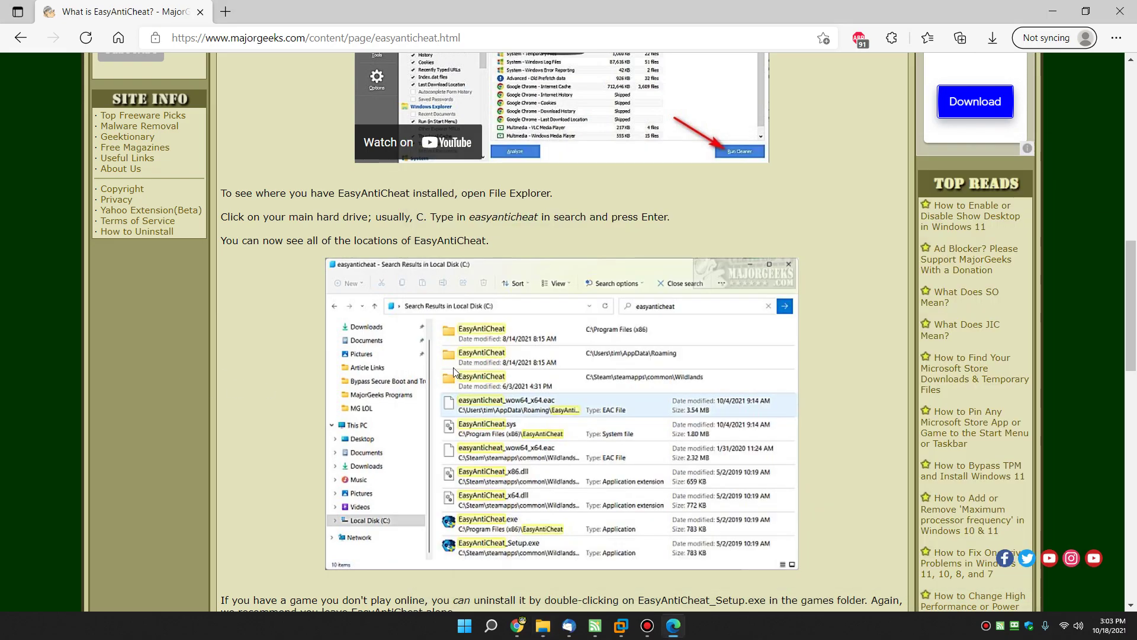
pyautogui.scroll(-3, 480, 409)
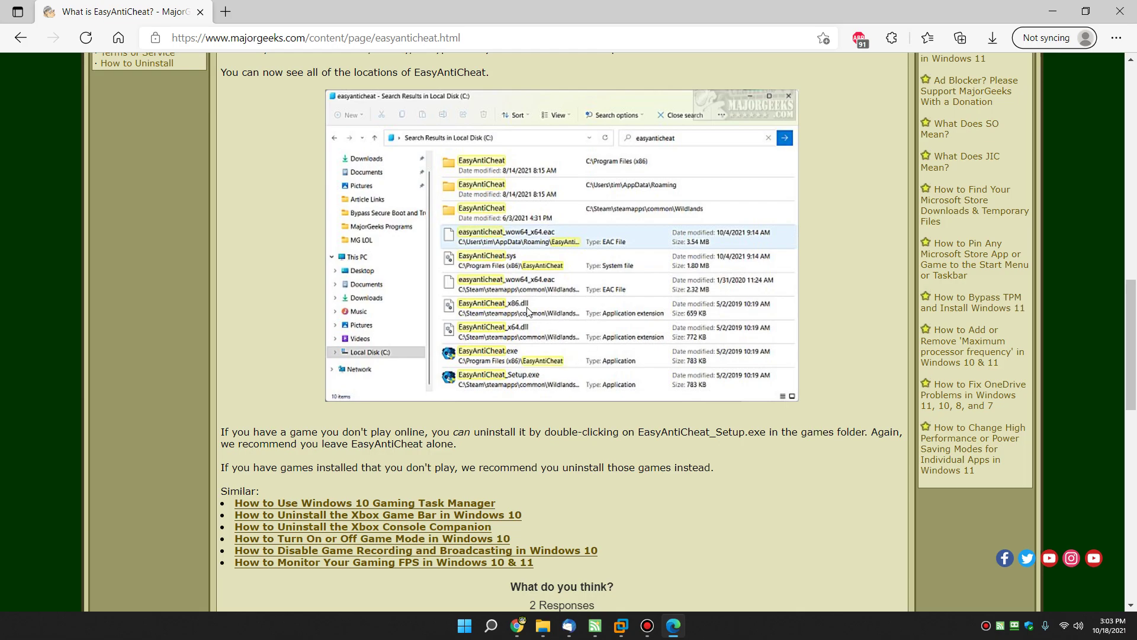
pyautogui.click(675, 628)
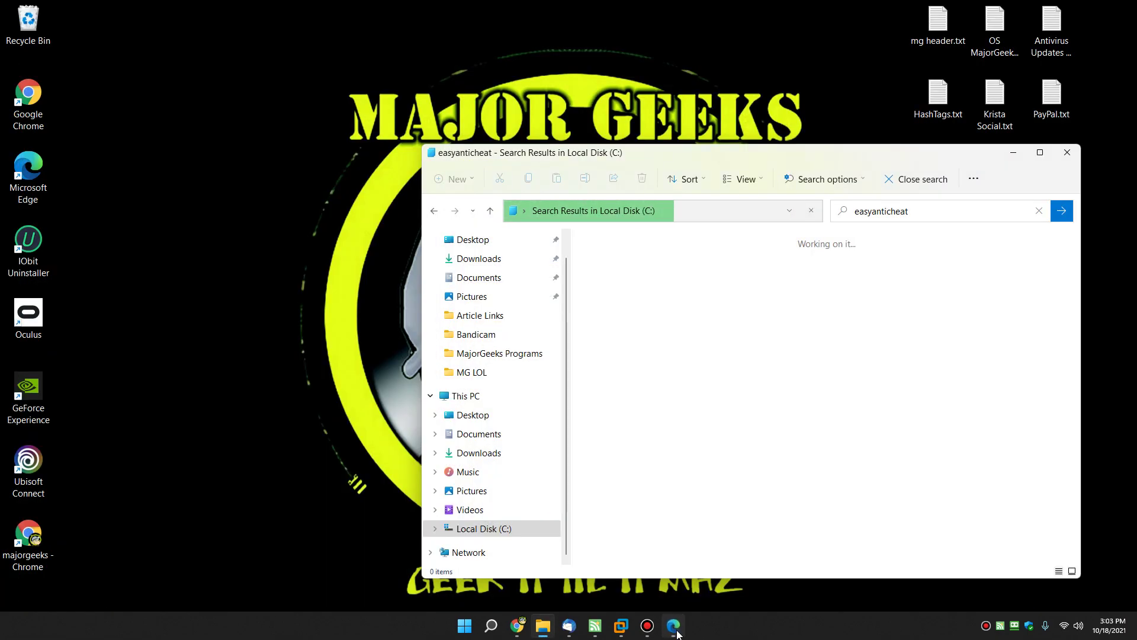
pyautogui.click(675, 628)
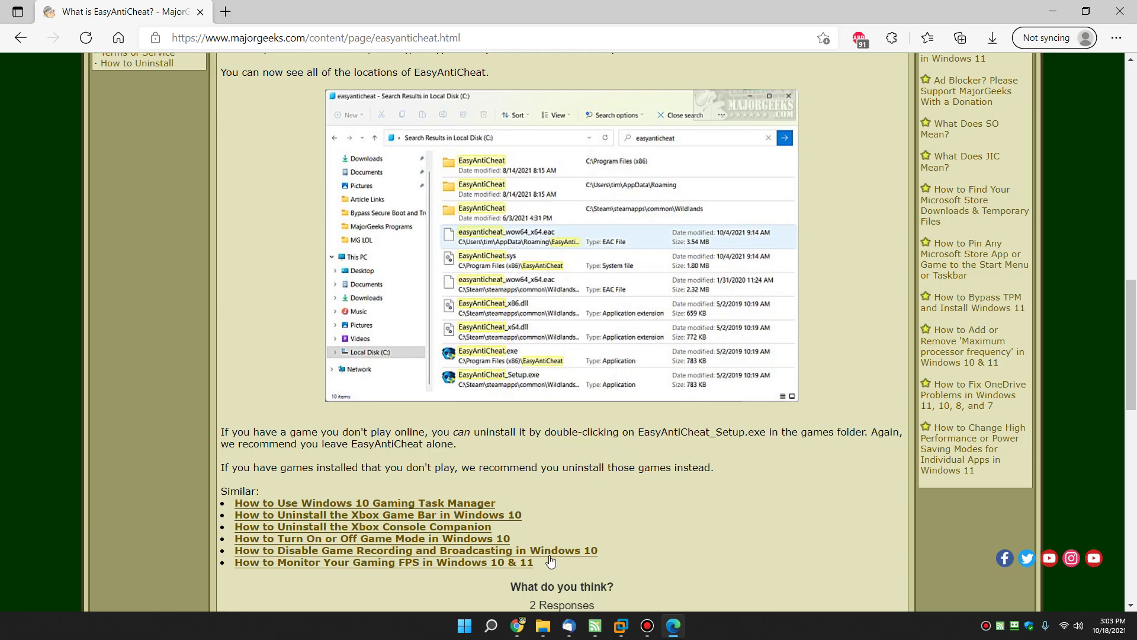
pyautogui.click(543, 626)
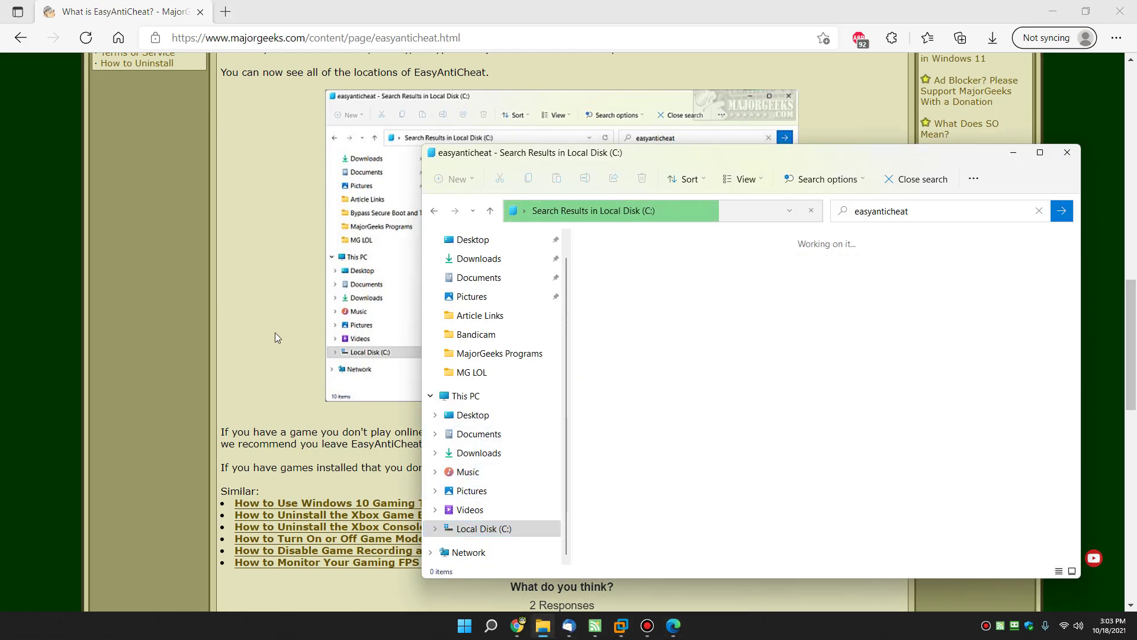
pyautogui.click(290, 346)
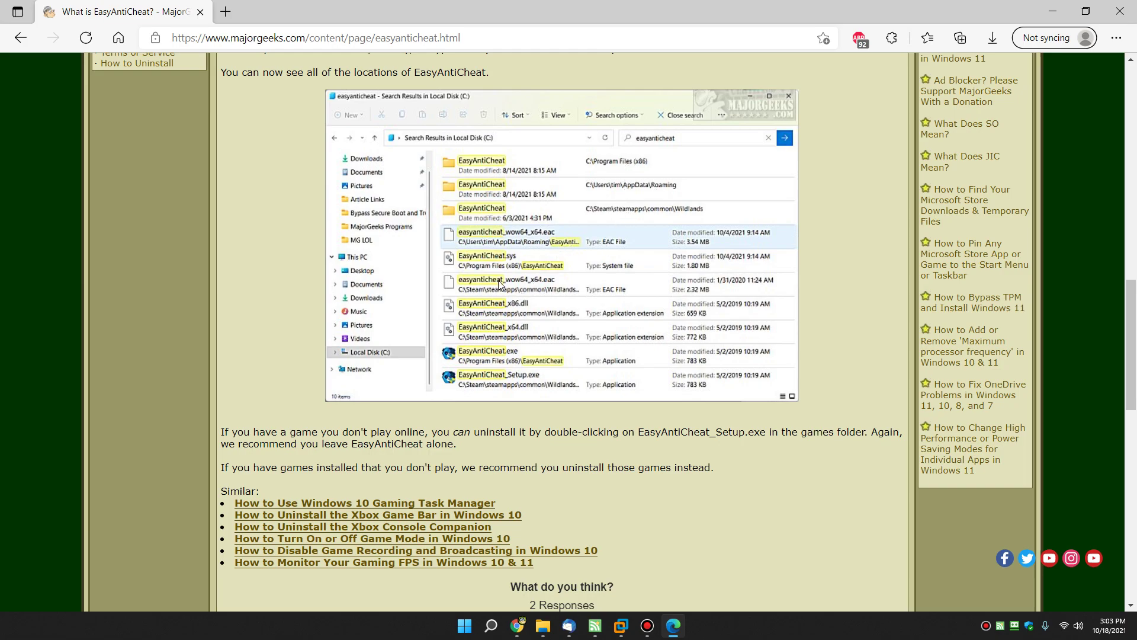
pyautogui.scroll(-1, 503, 283)
pyautogui.scroll(1, 521, 192)
pyautogui.scroll(-2, 512, 290)
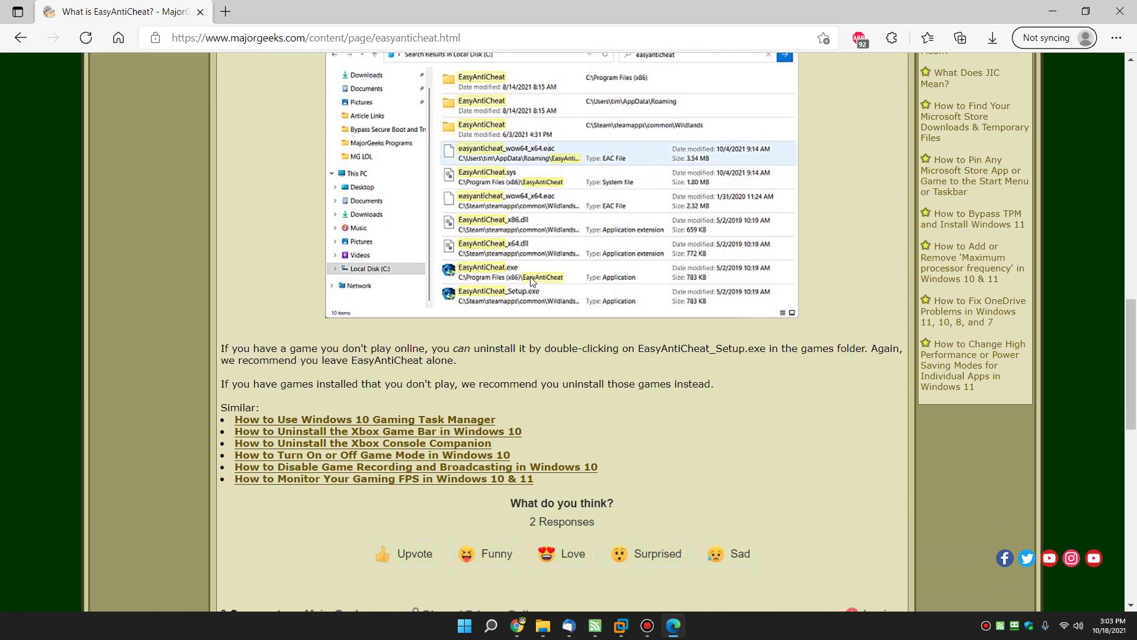
pyautogui.scroll(2, 532, 280)
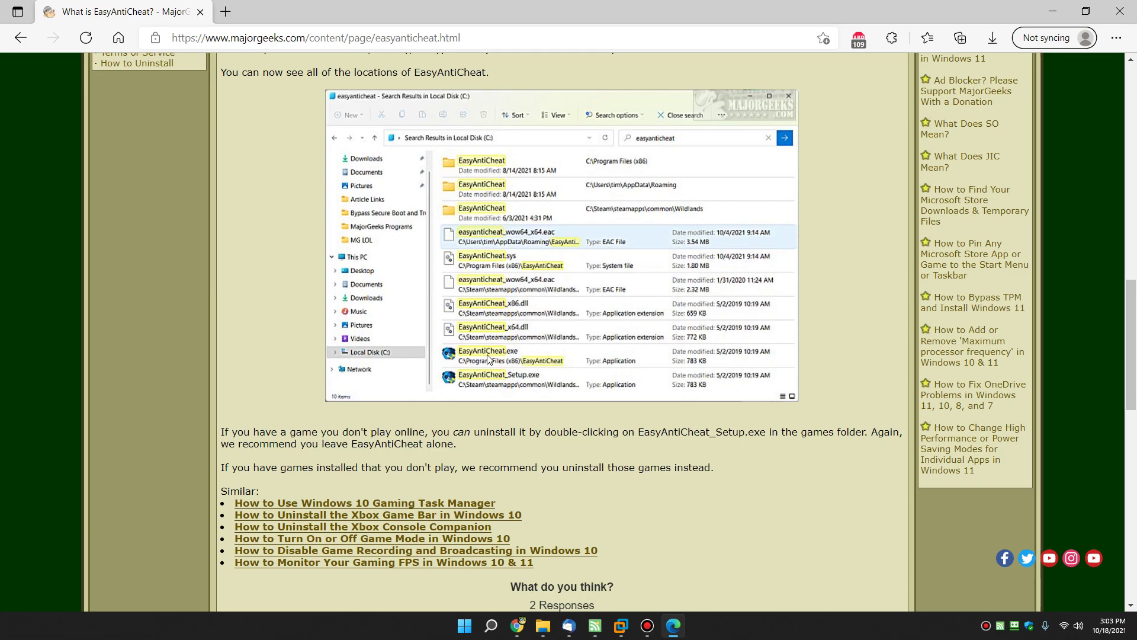
# Step: Restore the search results and run EasyAntiCheat_Setup.exe from the Wildlands folder
pyautogui.click(544, 625)
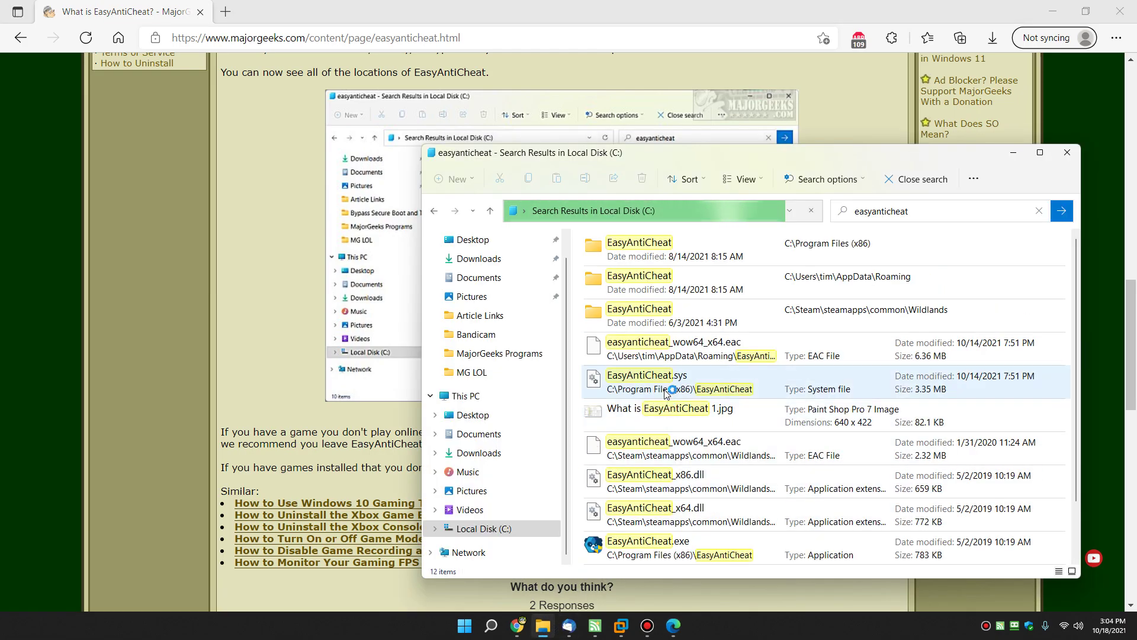
pyautogui.scroll(-2, 667, 392)
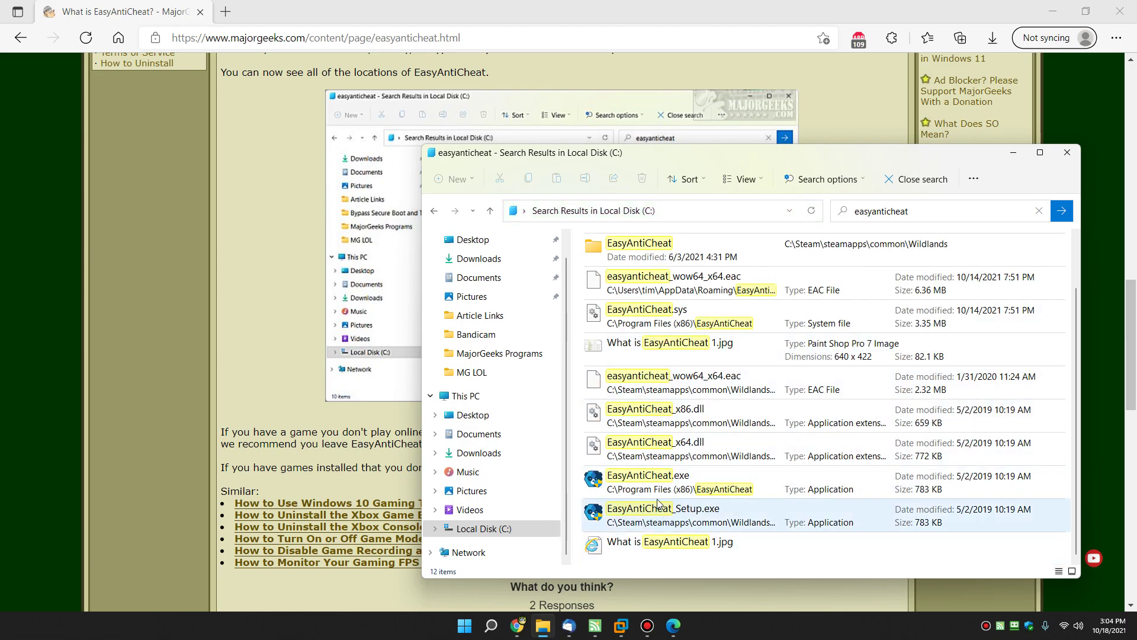
pyautogui.click(687, 518)
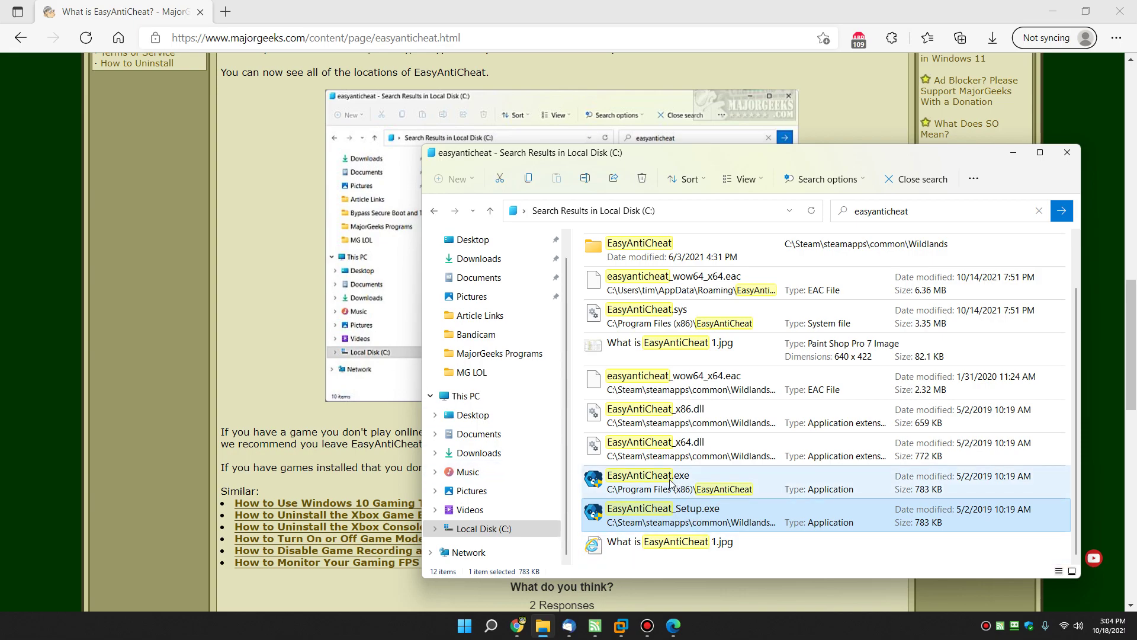
pyautogui.doubleClick(687, 519)
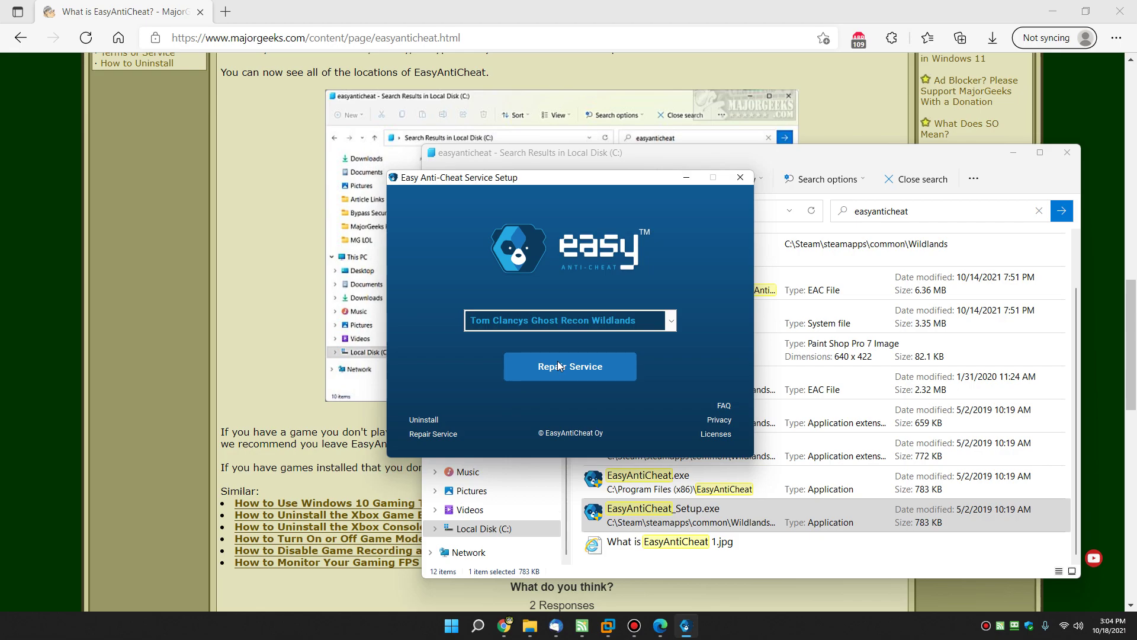
# Step: Open the supported games dropdown in Easy Anti-Cheat Service Setup and browse it
pyautogui.click(671, 323)
pyautogui.scroll(-1, 623, 360)
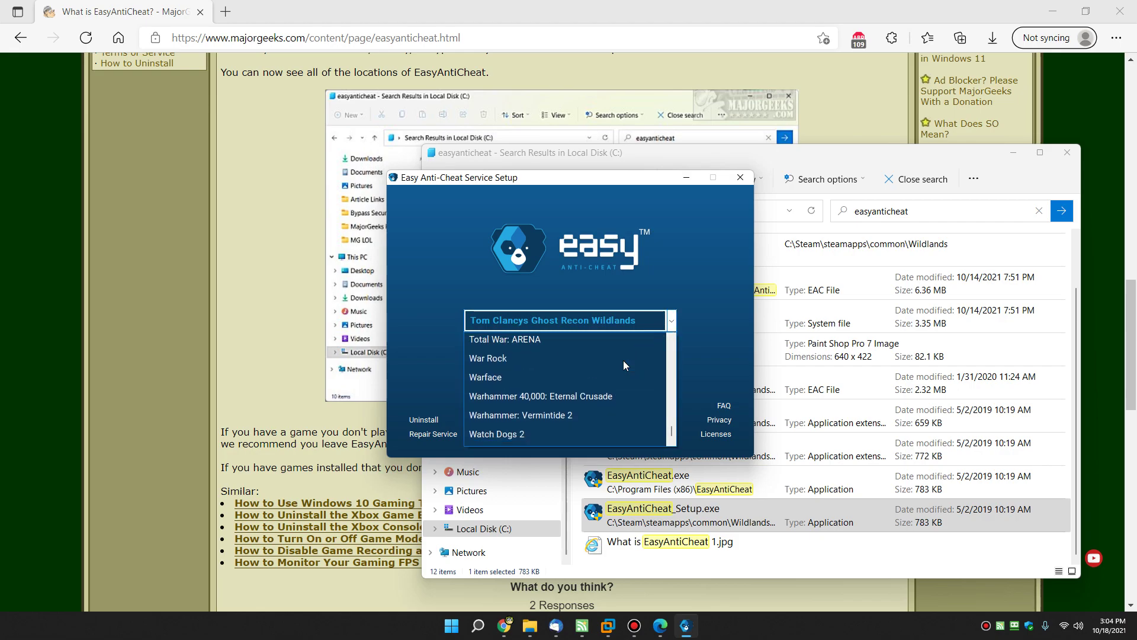
pyautogui.scroll(6, 627, 385)
pyautogui.scroll(-2, 630, 388)
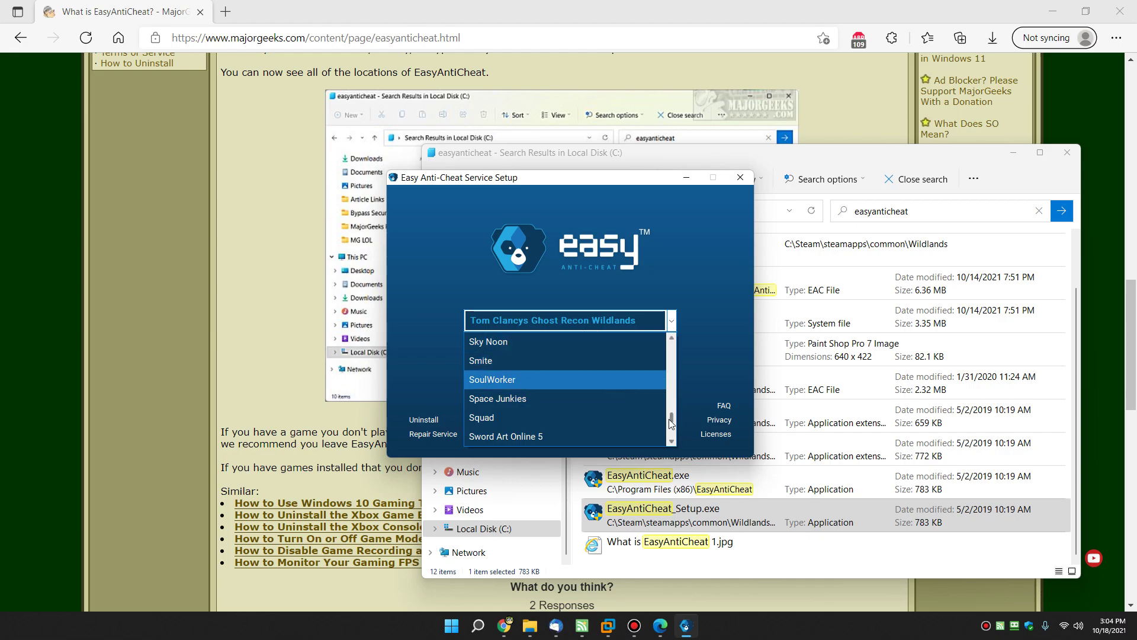
pyautogui.moveTo(671, 421); pyautogui.dragTo(673, 412)
pyautogui.moveTo(673, 388); pyautogui.dragTo(672, 341)
# Step: Scroll to the end of the game list, then close the list and the setup window
pyautogui.scroll(-8, 620, 372)
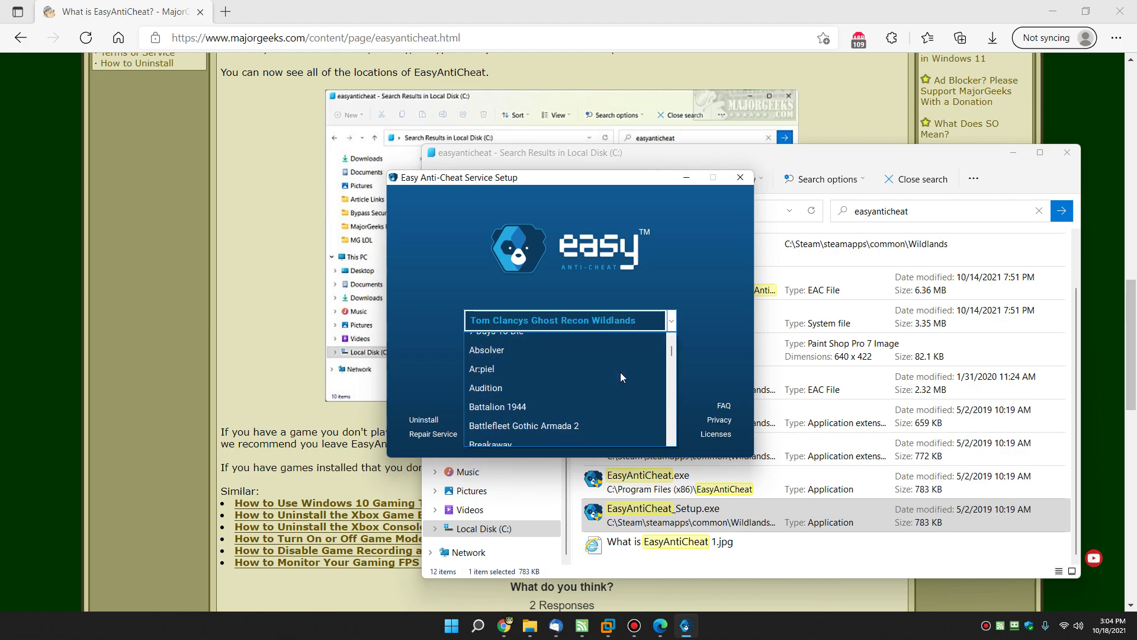
pyautogui.scroll(-12, 621, 371)
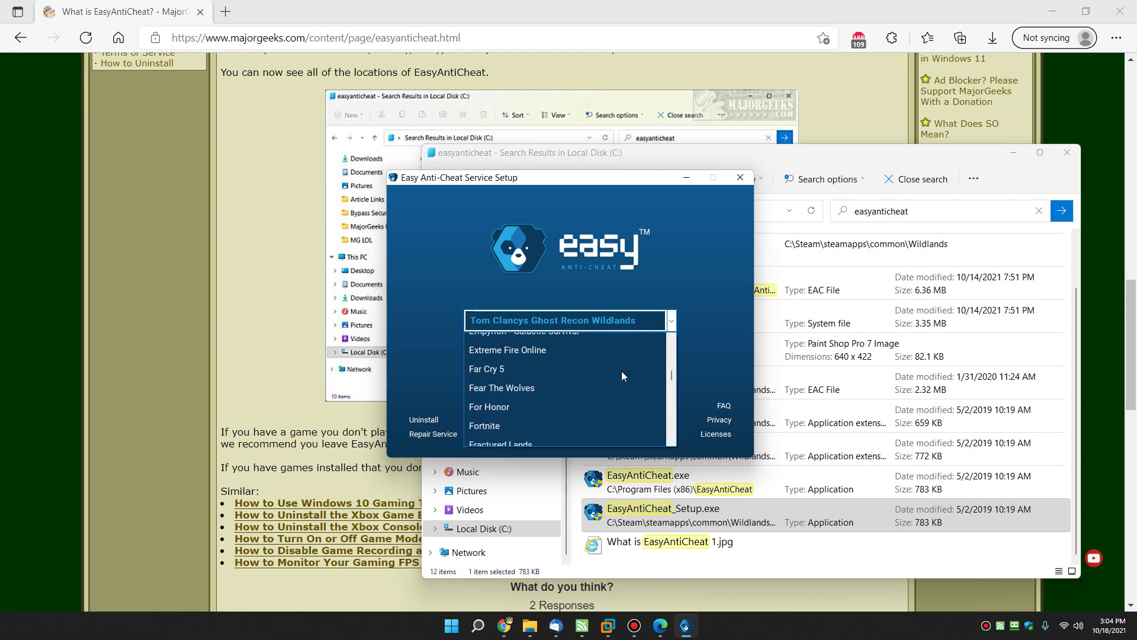
pyautogui.scroll(-15, 621, 371)
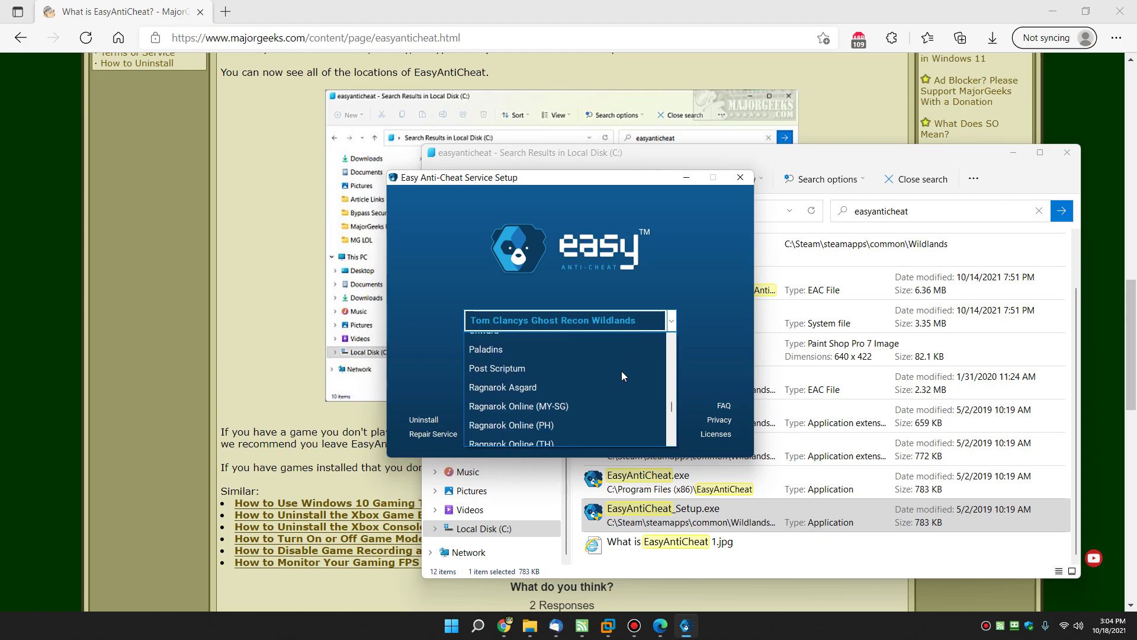
pyautogui.scroll(-15, 621, 371)
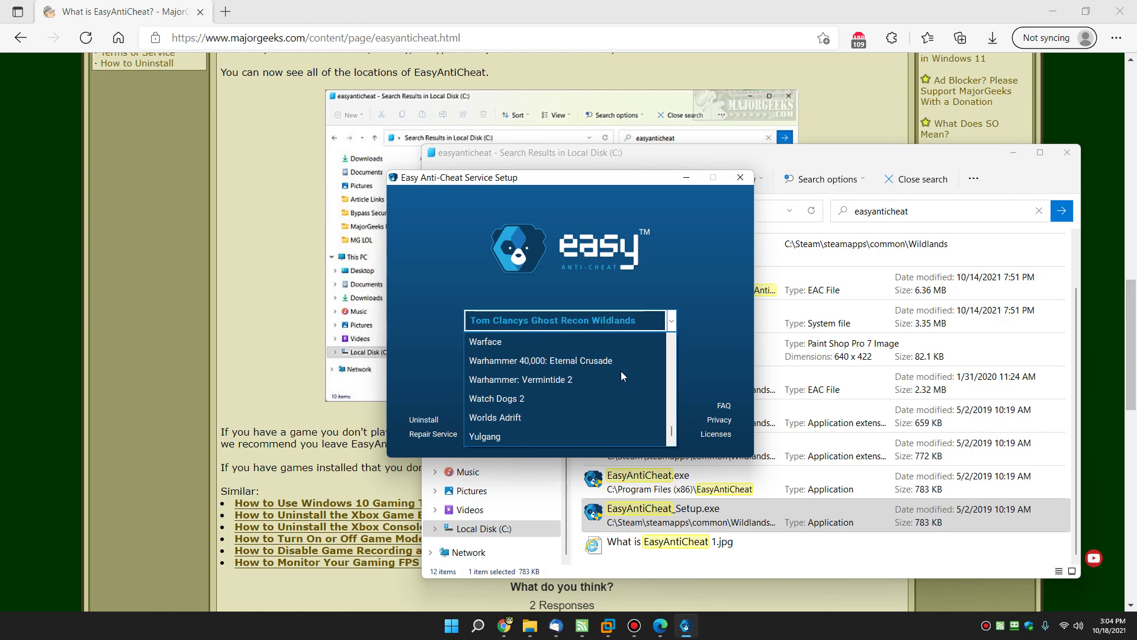
pyautogui.scroll(10, 620, 371)
pyautogui.click(714, 278)
pyautogui.click(740, 178)
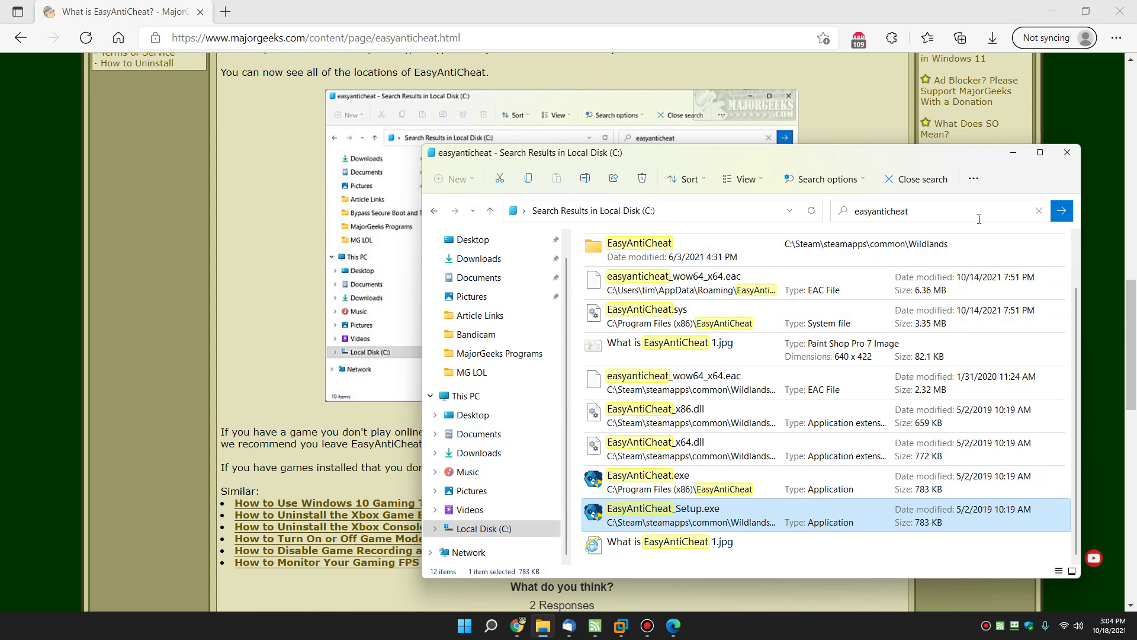
# Step: Close the search results, briefly highlight the opening paragraph, and return to the article's top
pyautogui.click(1067, 153)
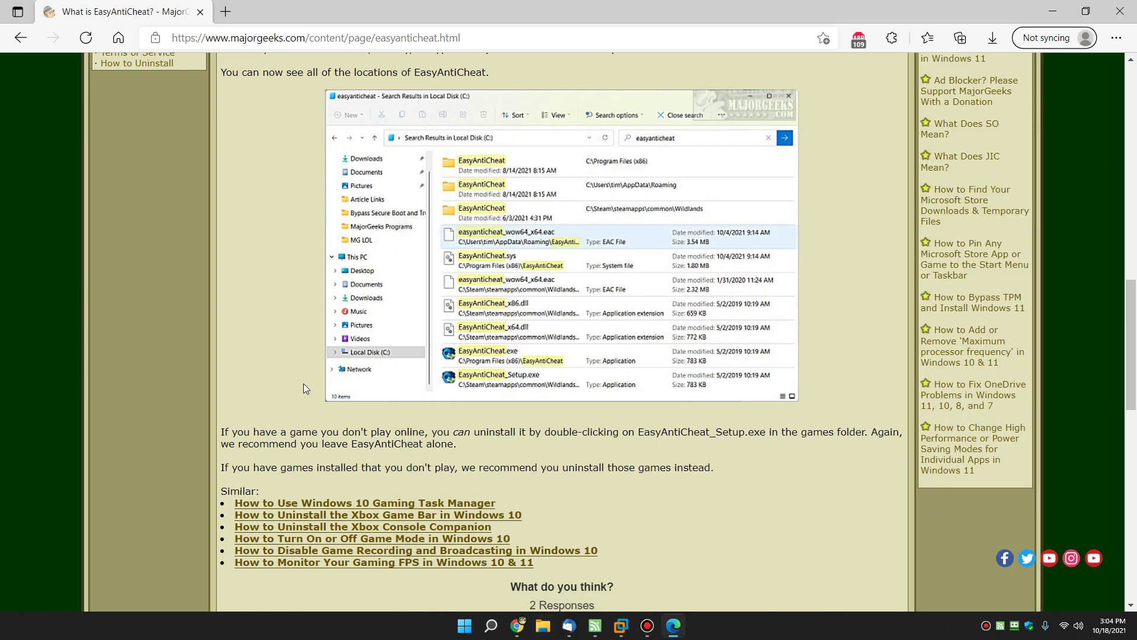
pyautogui.scroll(12, 303, 388)
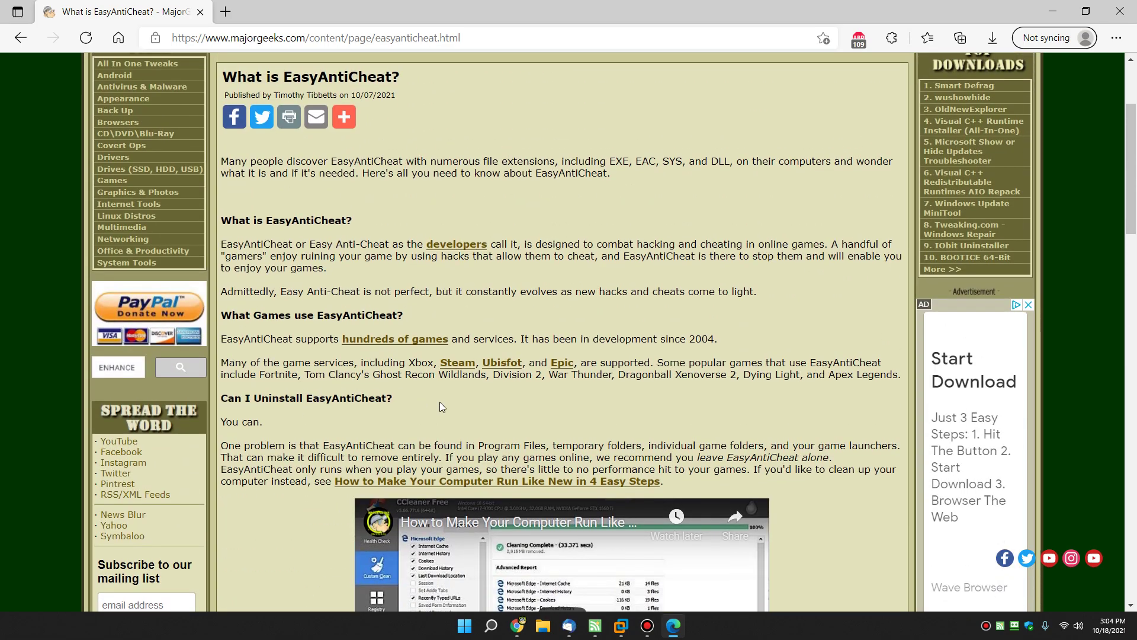
pyautogui.scroll(2, 468, 400)
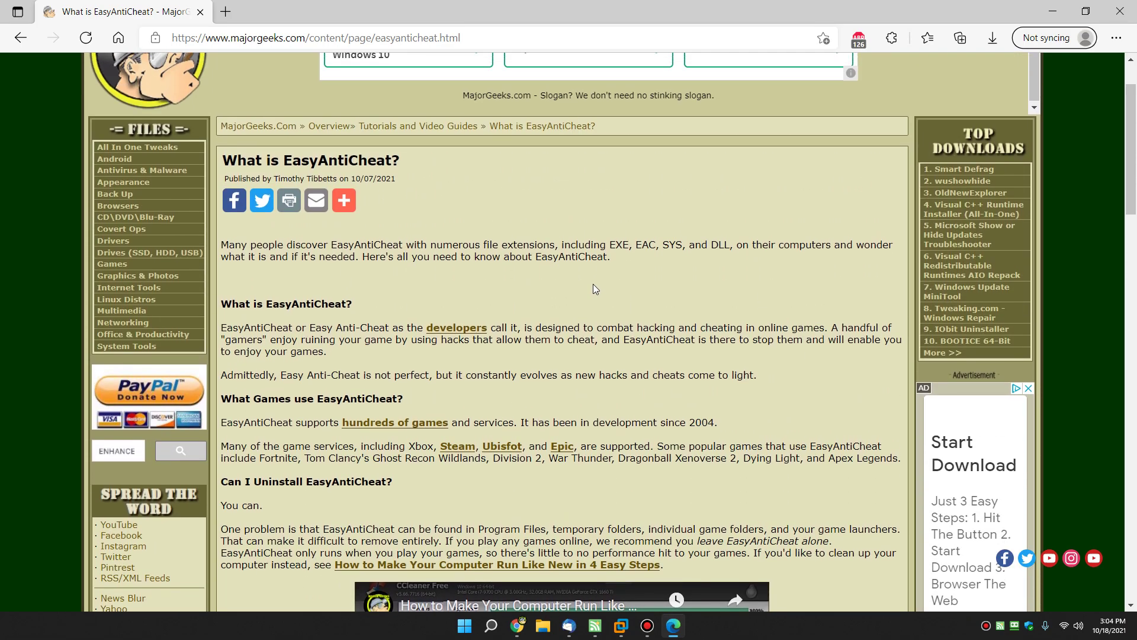
pyautogui.moveTo(631, 303); pyautogui.dragTo(633, 353)
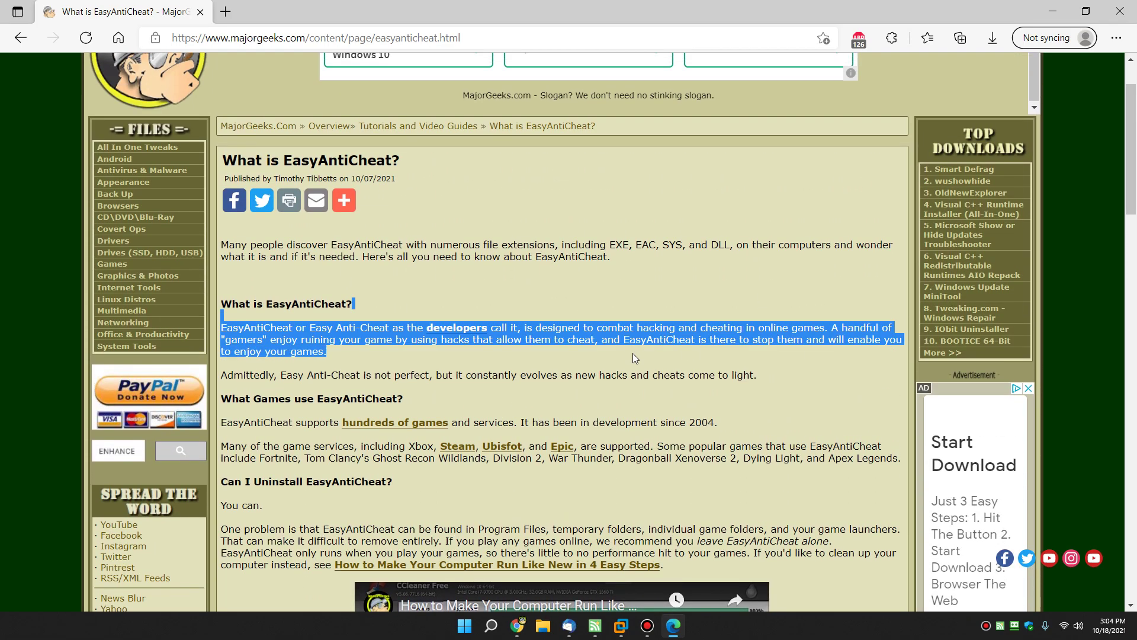
pyautogui.click(632, 353)
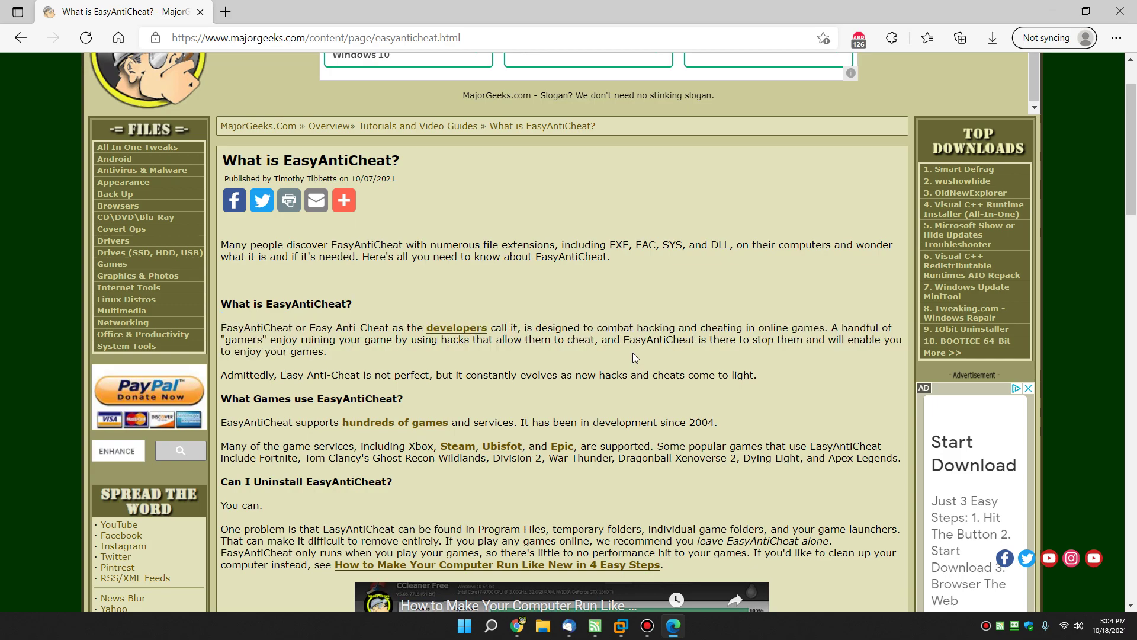
pyautogui.scroll(2, 693, 353)
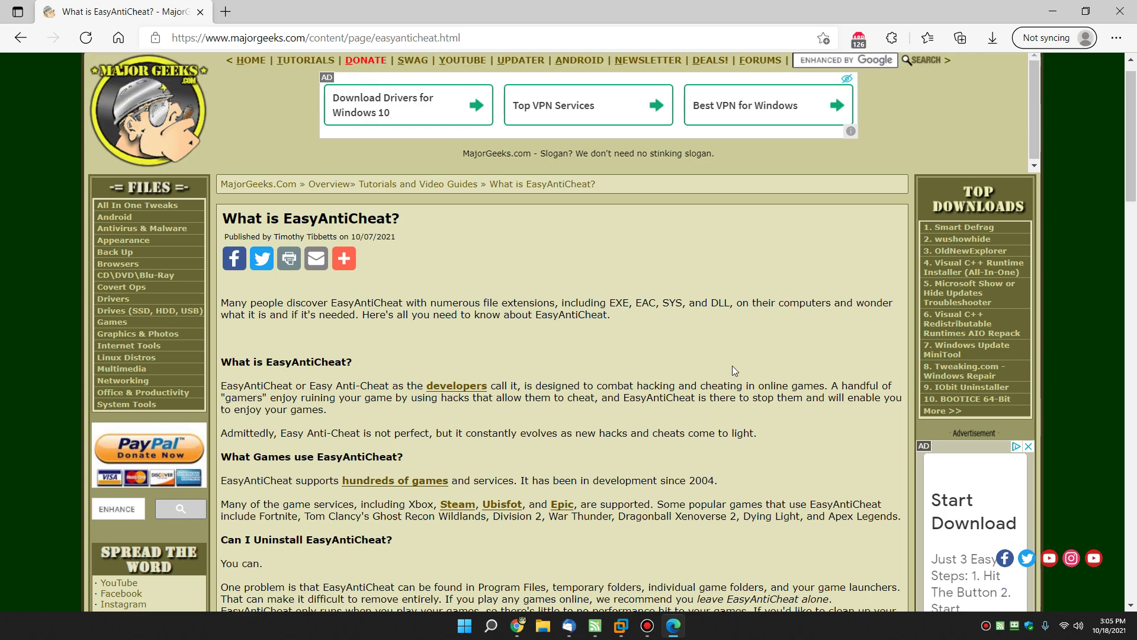